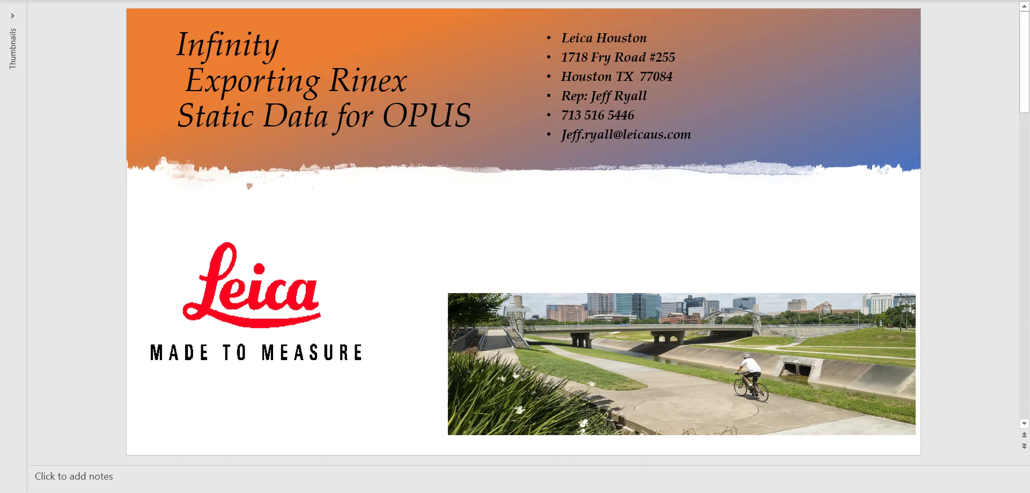
Advance to the 24.2 Antenna Reference Planes slide
key("Page_Down")
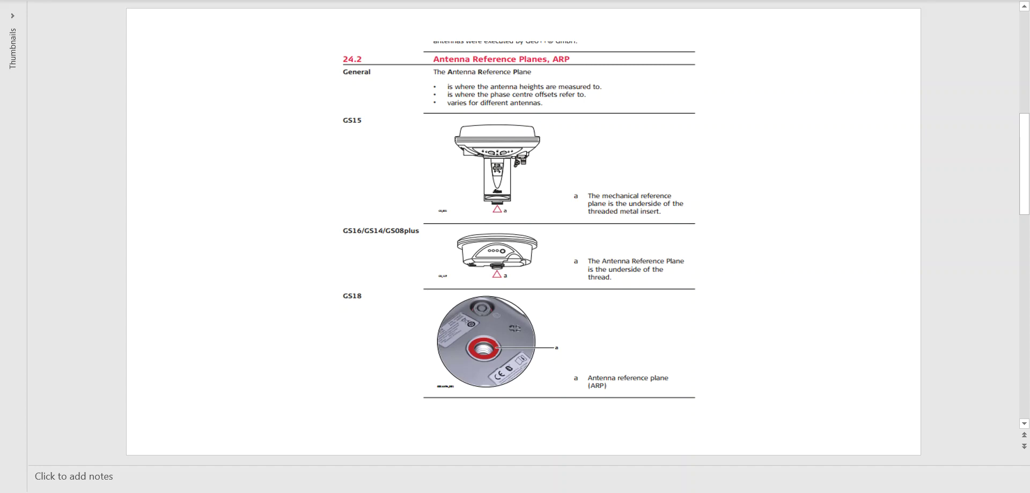
Advance to the 24.3.2 Tripod Setup slide
key("Page_Down")
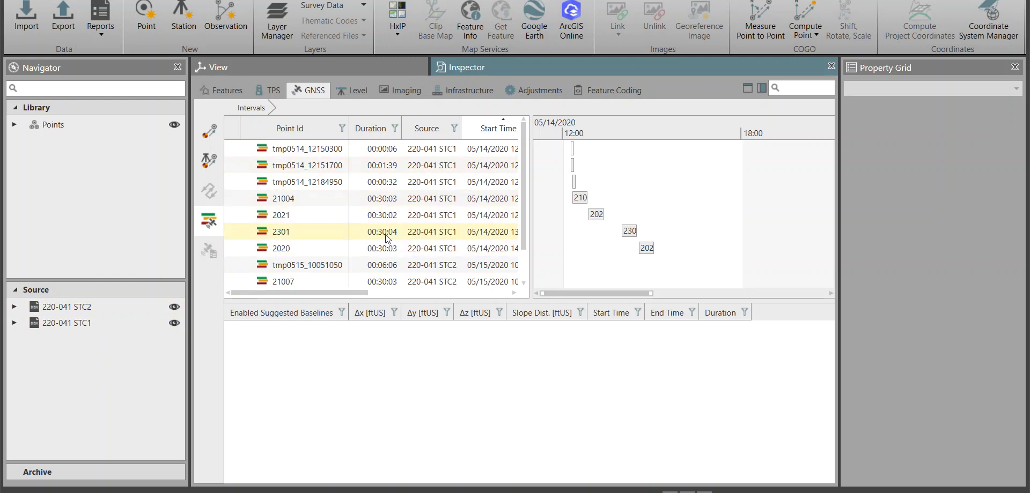
scroll(393, 263, "down", 1)
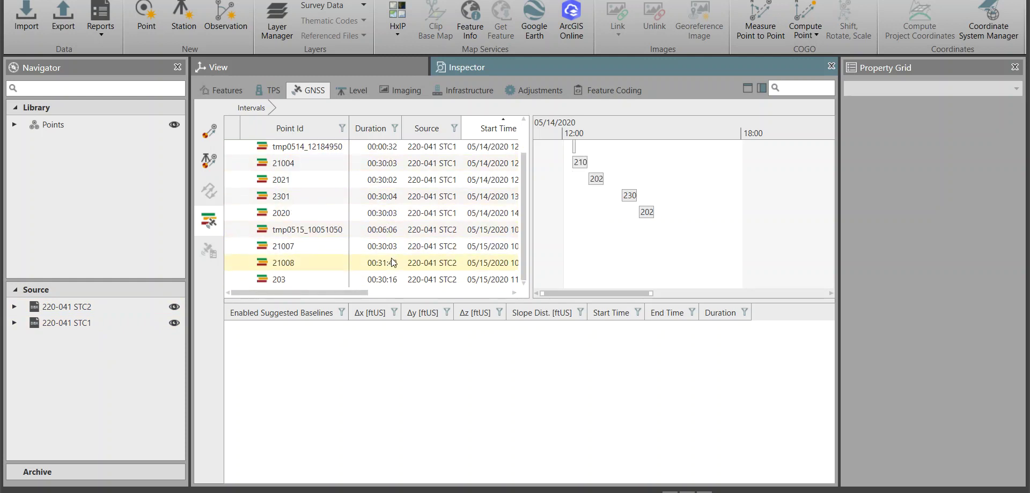
scroll(393, 263, "up", 1)
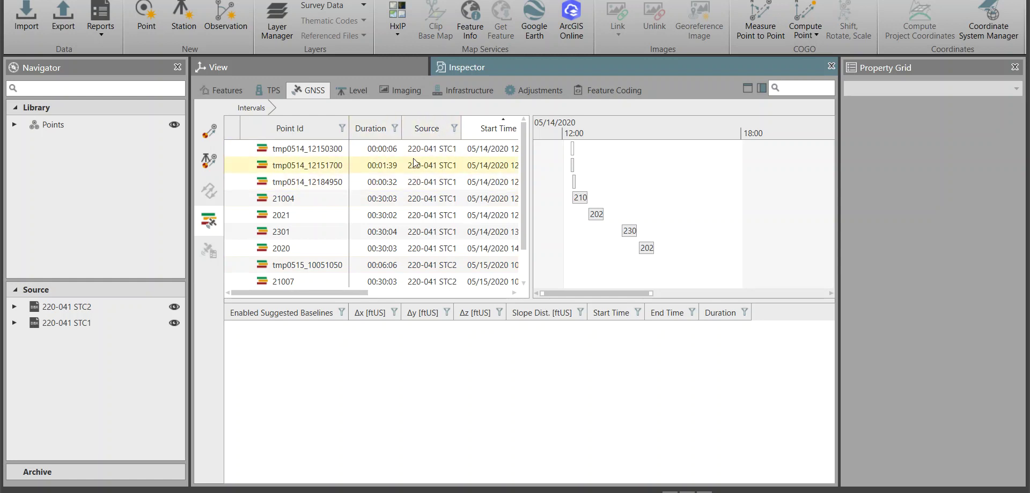
right_click(423, 132)
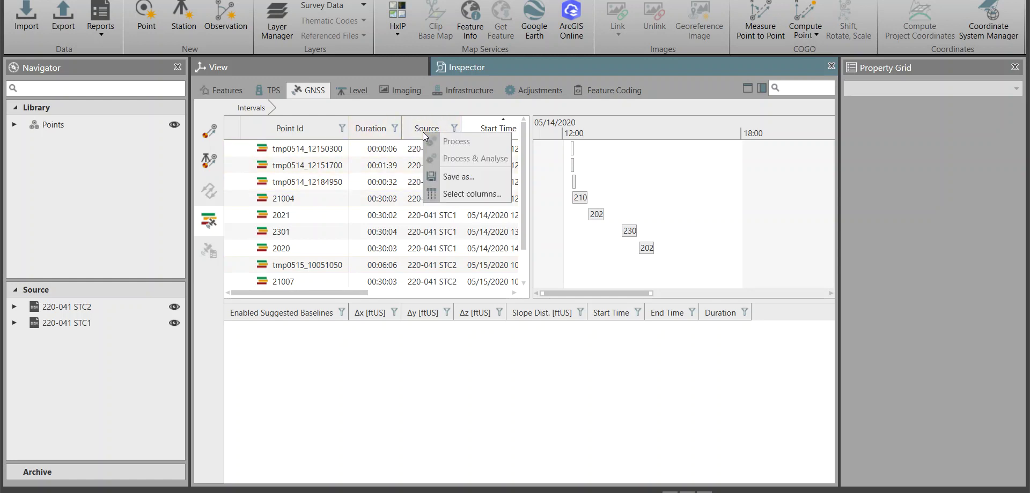
left_click(465, 194)
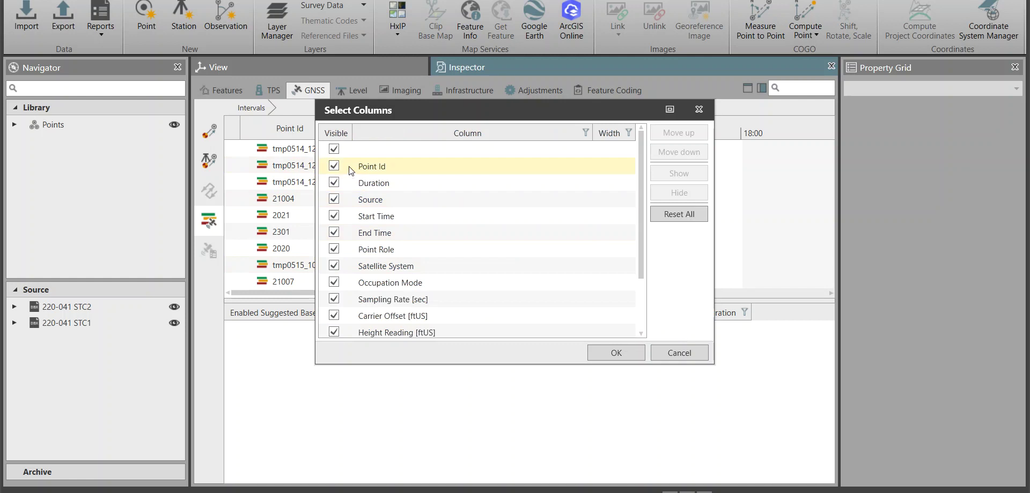
left_click(699, 110)
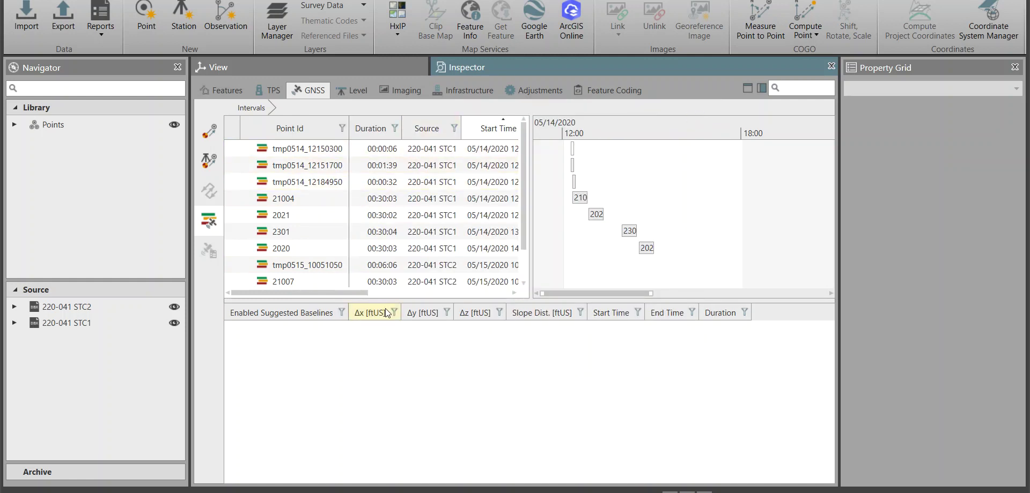
left_click(226, 90)
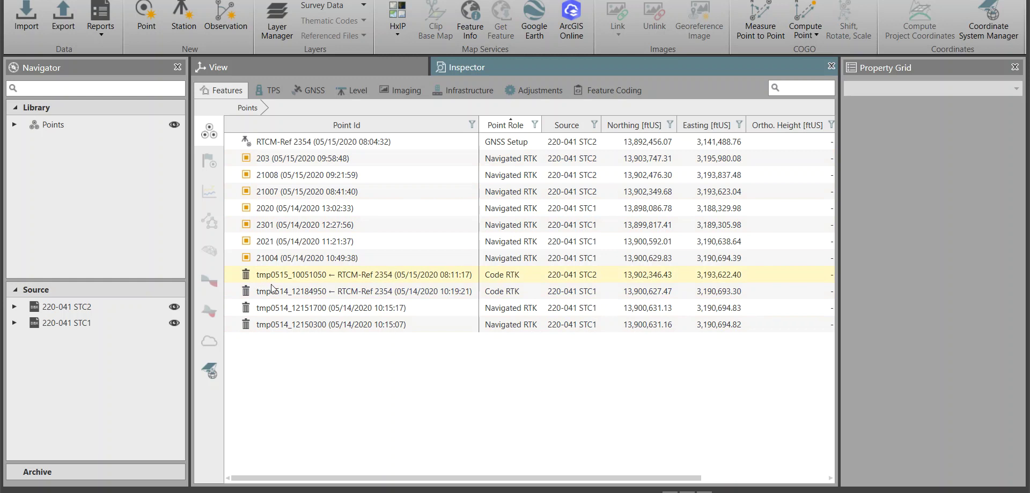
Return the Inspector to the GNSS intervals list
left_click(311, 91)
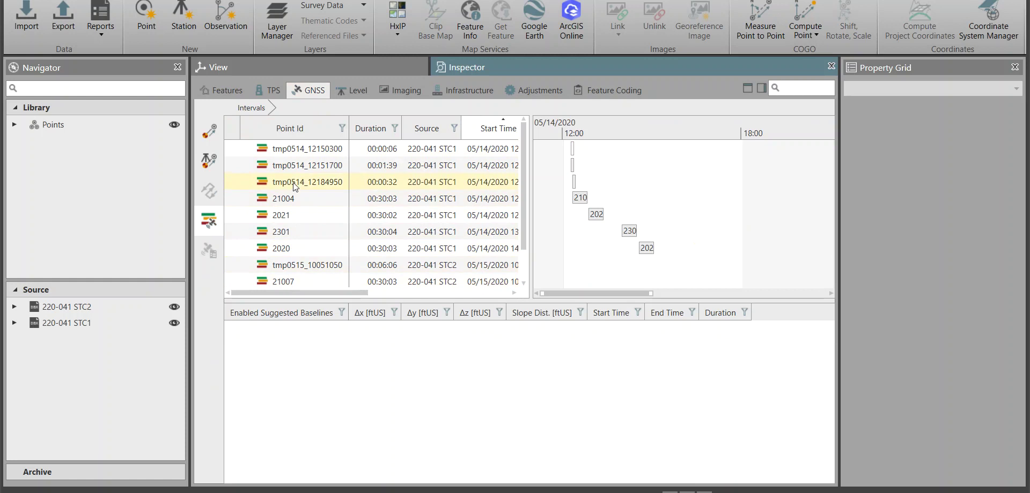
Delete the tmp0515_10051050 interval, confirming removal of its 6 objects, then select tmp0514_12150300
left_click(301, 269)
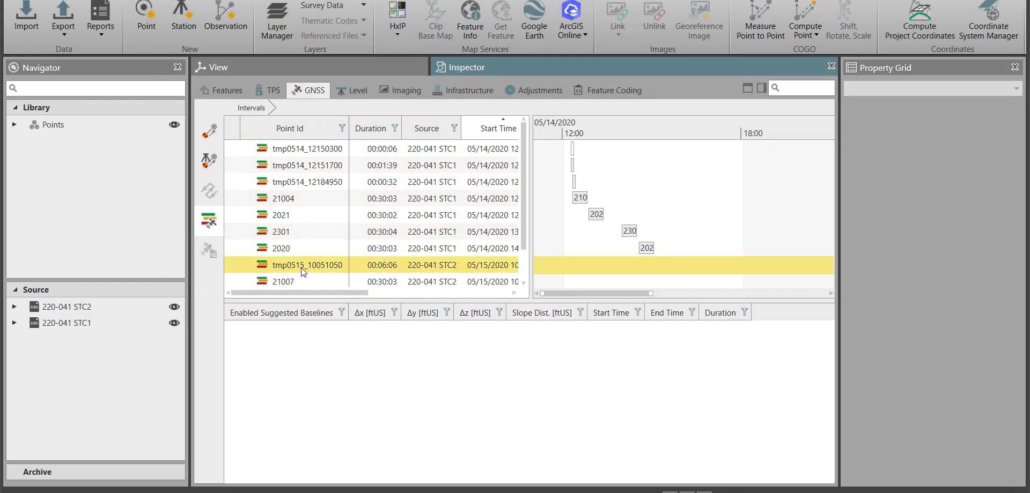
right_click(301, 268)
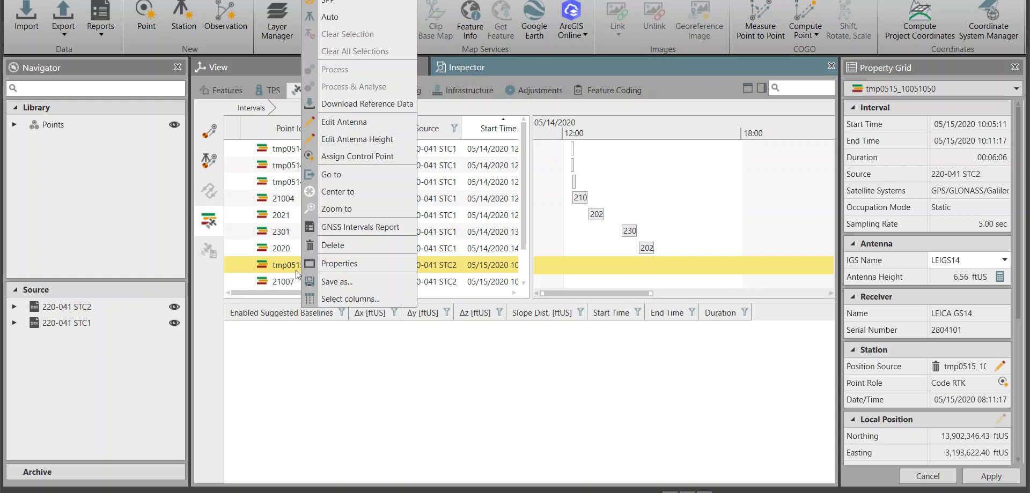
left_click(334, 245)
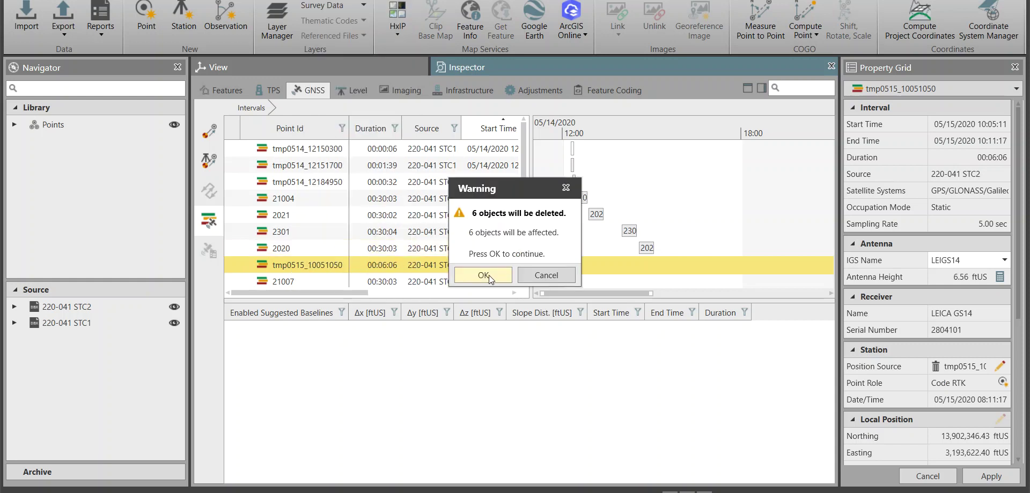
left_click(488, 275)
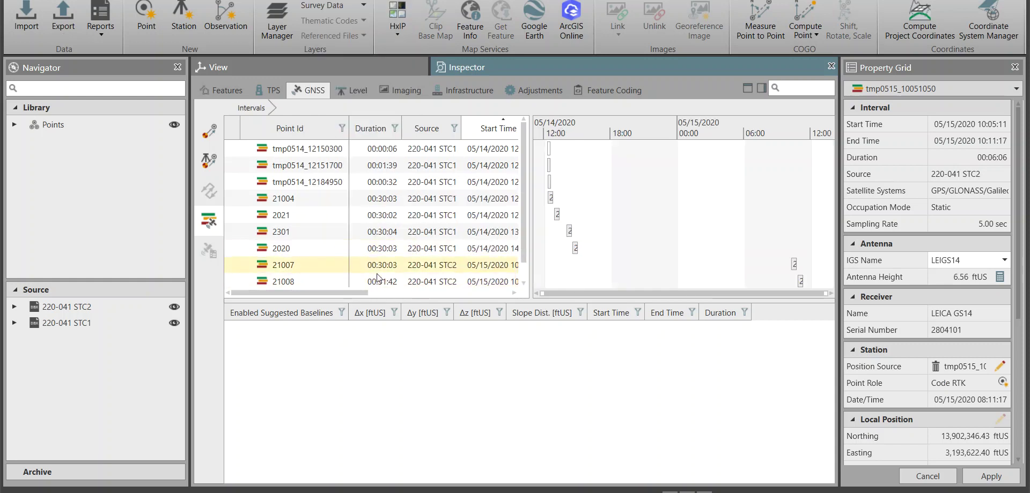
left_click(401, 151)
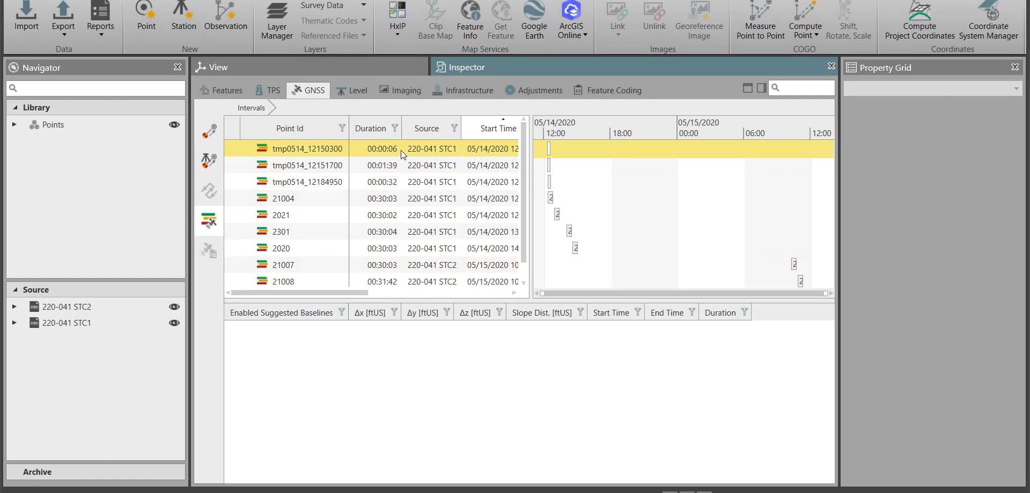
Zoom the timeline in around 12:00–13:15 to compare the brief tmp0514 intervals with 21004 and 2021
scroll(562, 168, "up", 5)
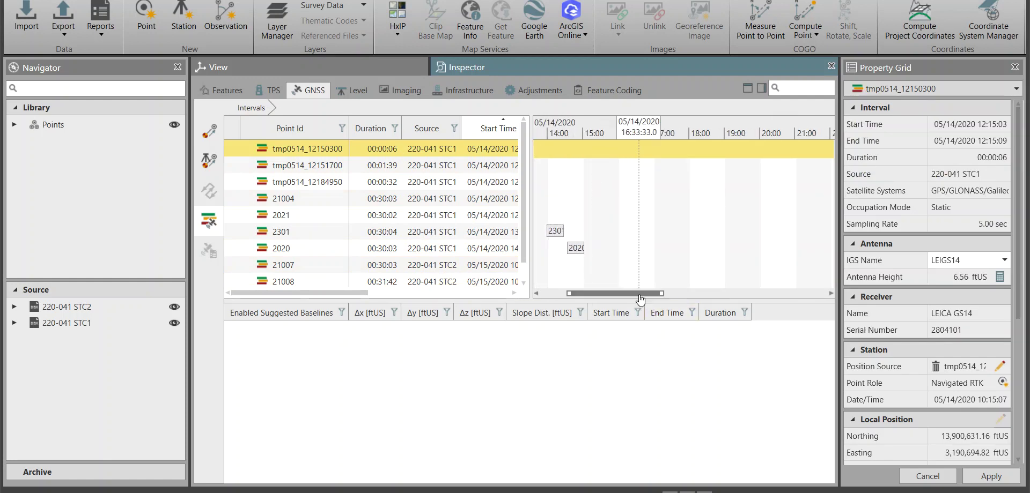
left_click_drag(606, 293, 580, 294)
scroll(575, 181, "up", 5)
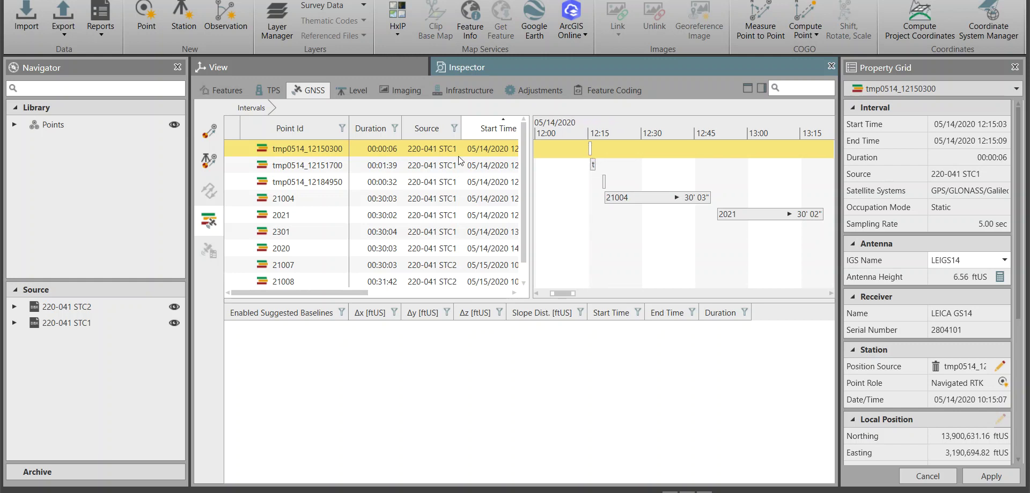
right_click(397, 149)
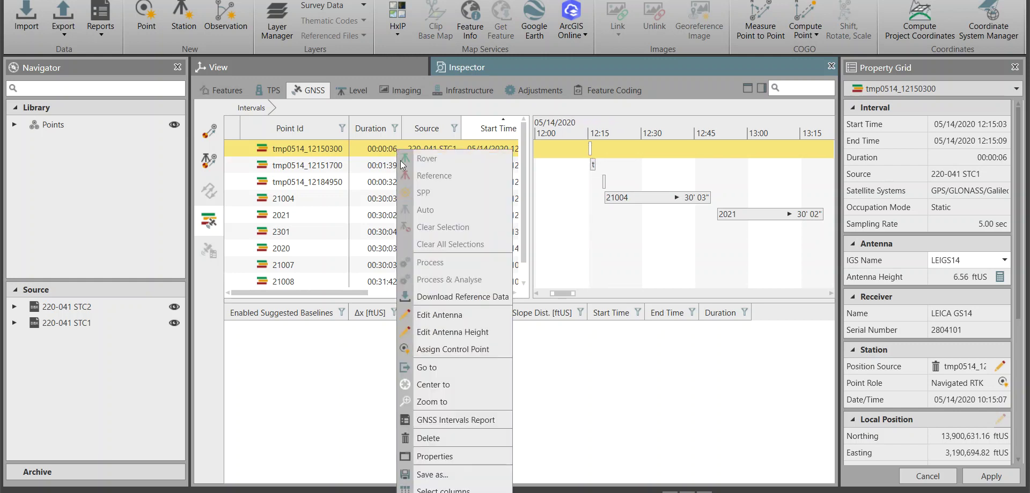
Delete the six-second tmp0514_12150300 interval, then re-zoom and pan the timeline
left_click(438, 442)
left_click(483, 276)
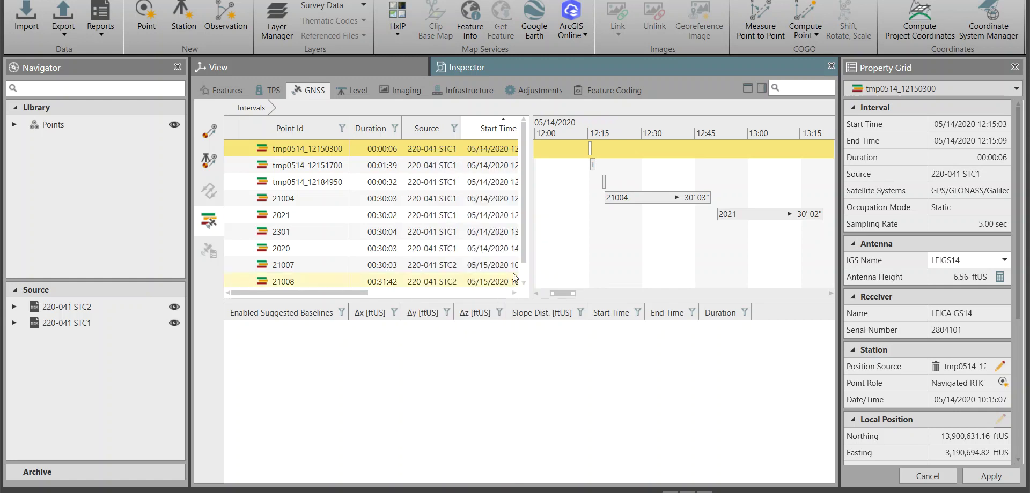
scroll(552, 219, "up", 4)
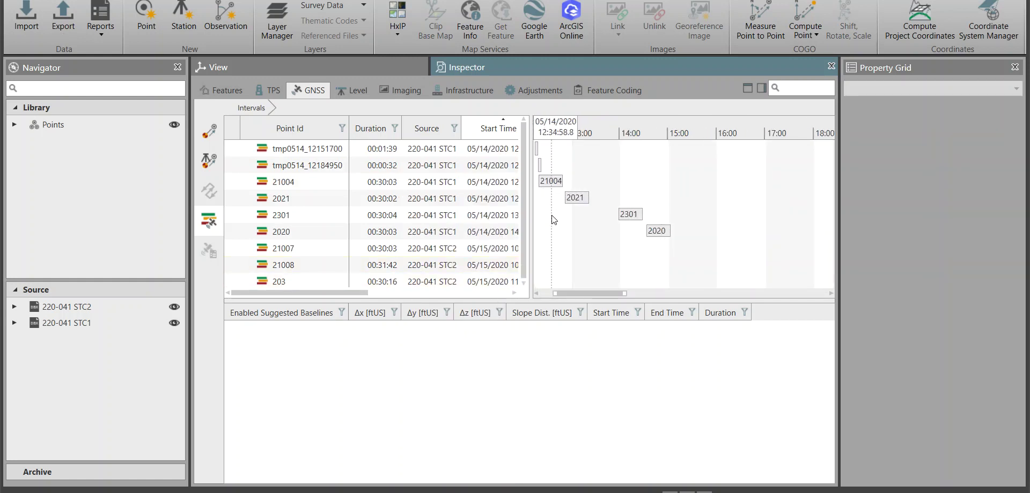
mouse_move(661, 197)
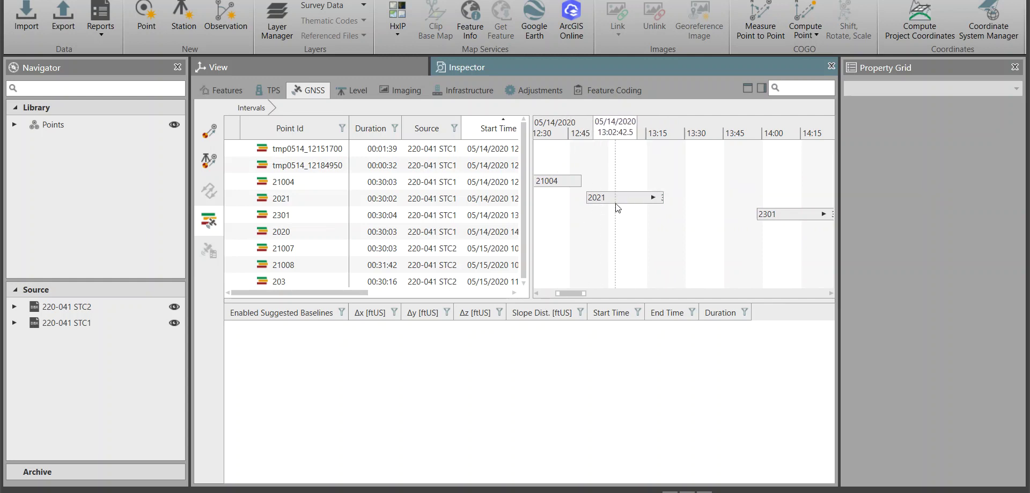
mouse_move(599, 198)
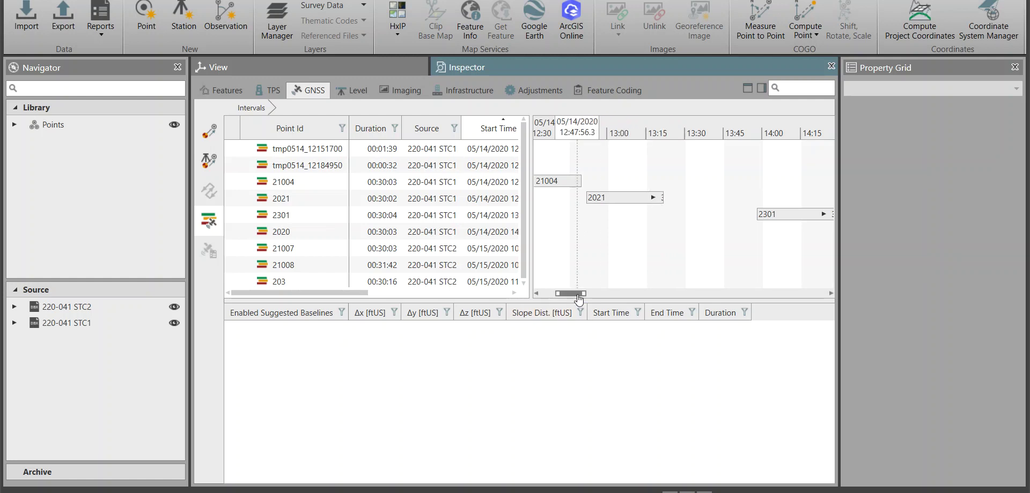
left_click_drag(570, 294, 567, 298)
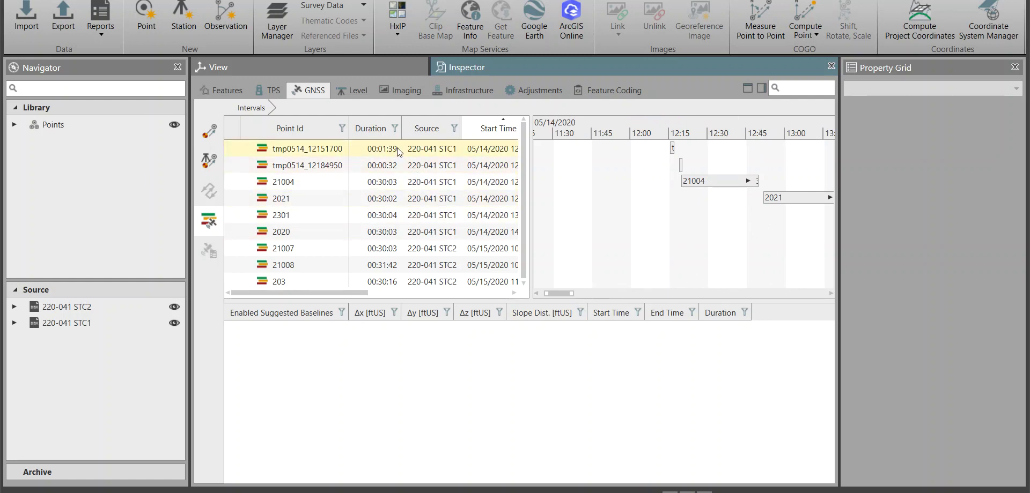
Select the 21004 and 2021 static intervals and bring up the Export options
left_click(325, 184)
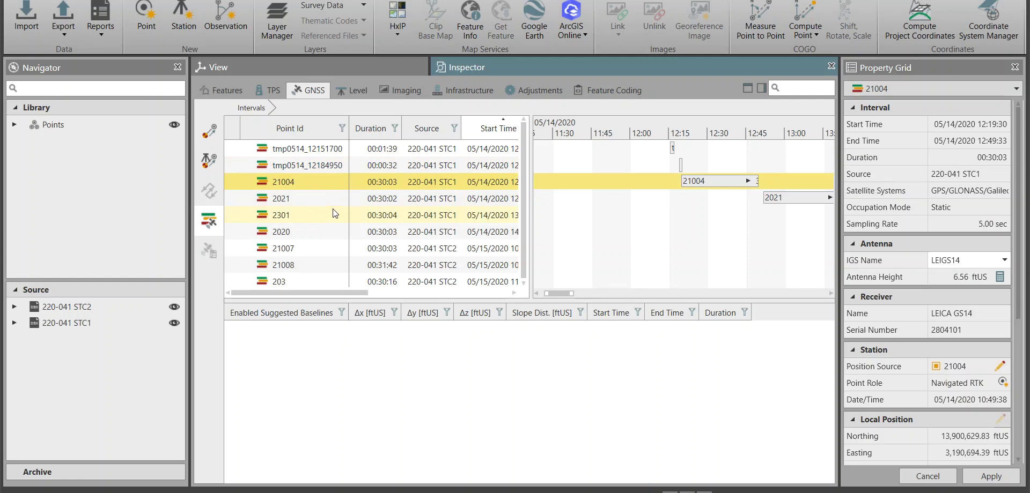
left_click(330, 199, "ctrl")
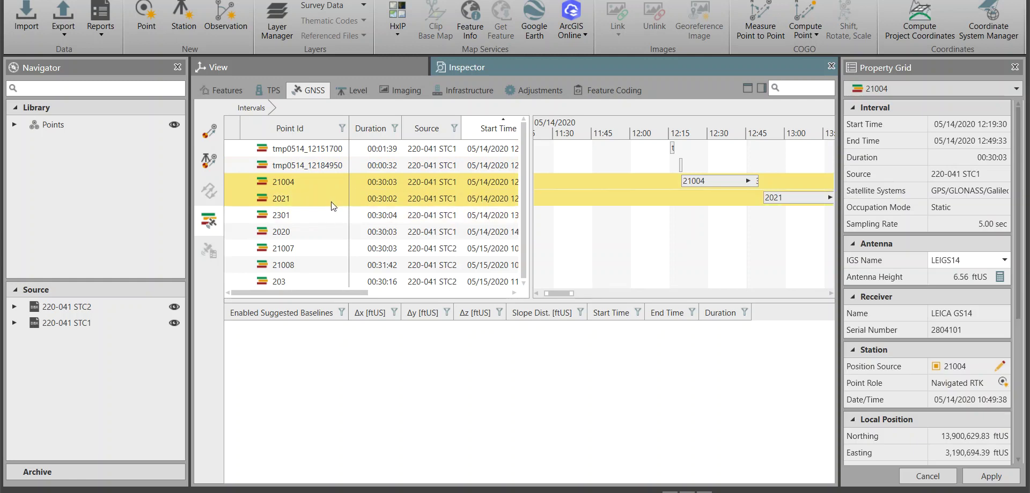
left_click(69, 35)
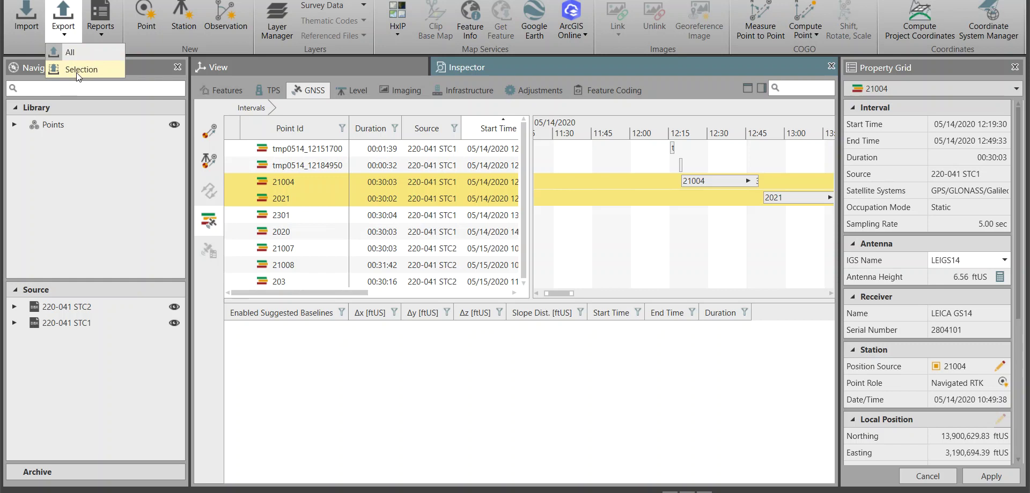
Export the selection with output type GNSS raw data - RINEX
left_click(77, 69)
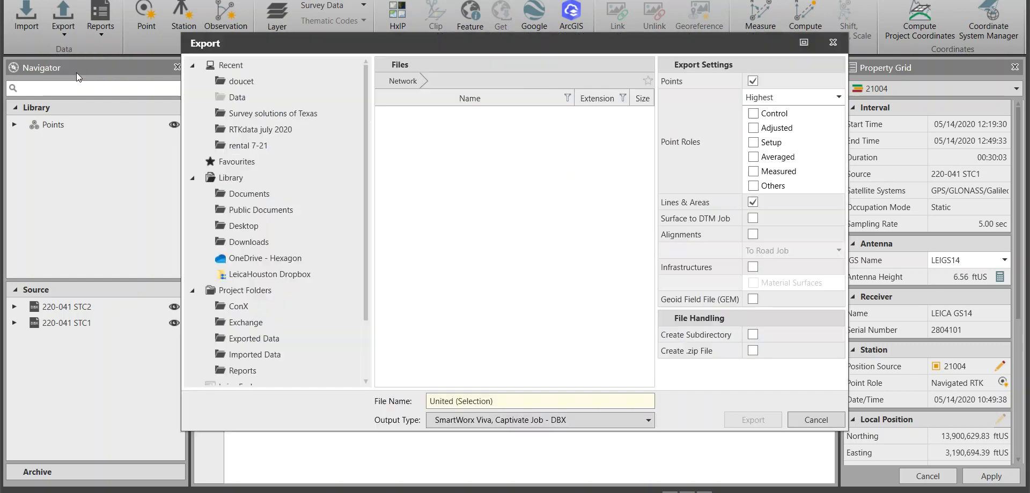
left_click(647, 421)
scroll(545, 384, "down", 2)
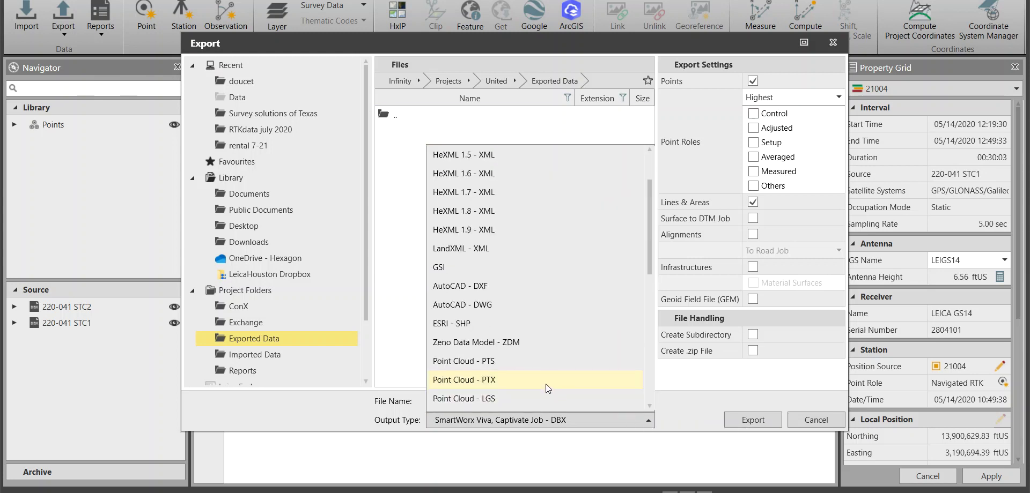
scroll(514, 353, "down", 2)
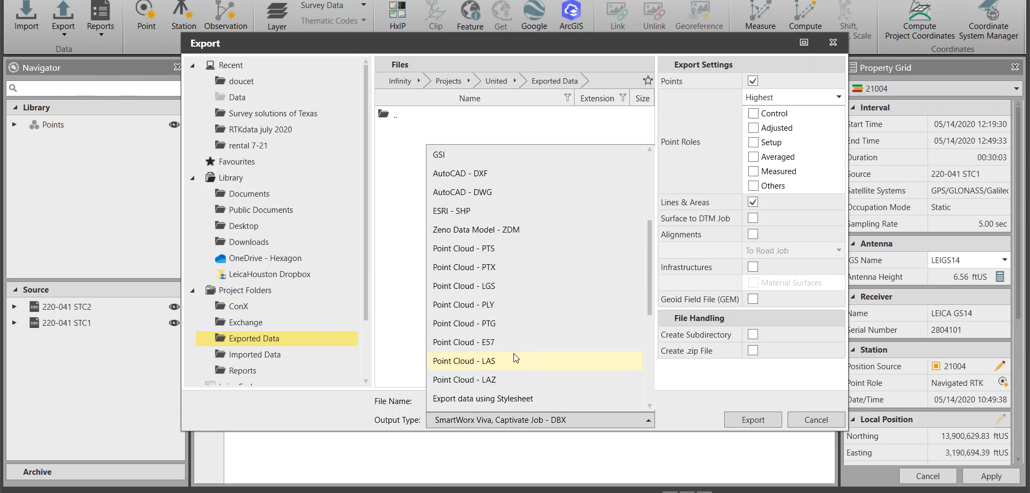
scroll(513, 355, "up", 2)
scroll(514, 353, "down", 5)
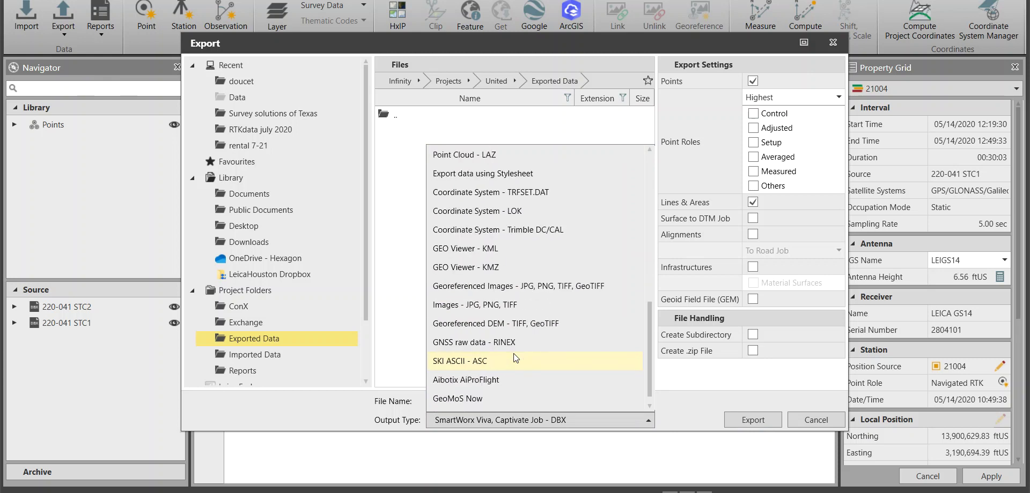
scroll(513, 353, "down", 1)
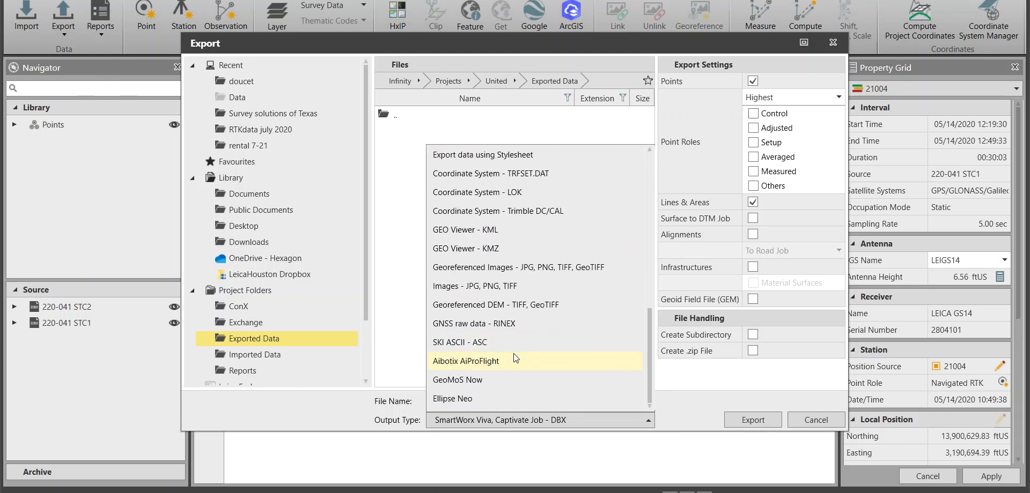
left_click(507, 327)
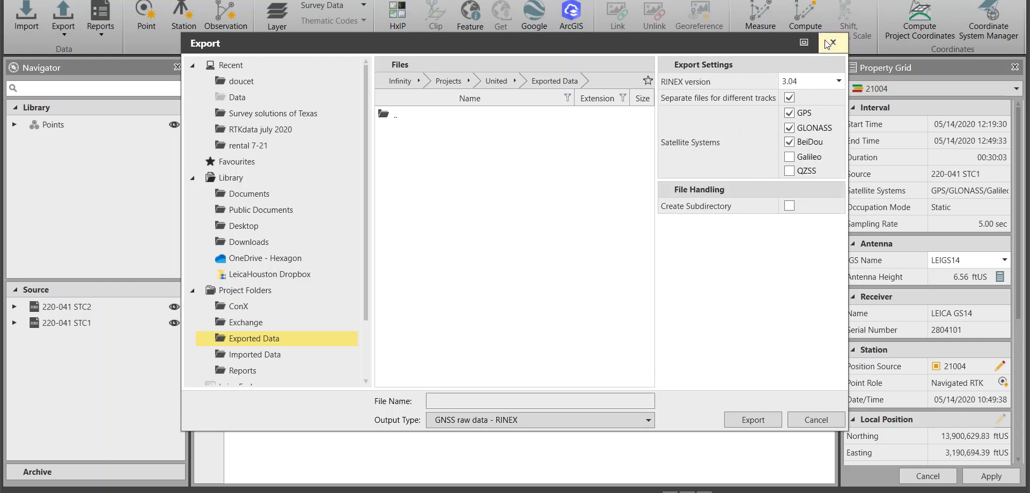
Export as RINEX 2.11 with GLONASS and BeiDou excluded, keeping only GPS
left_click(840, 83)
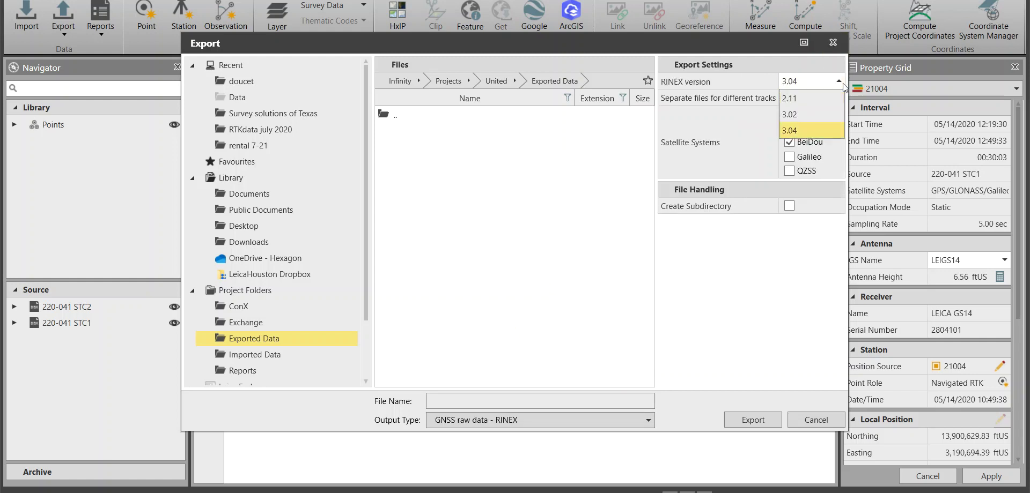
left_click(796, 101)
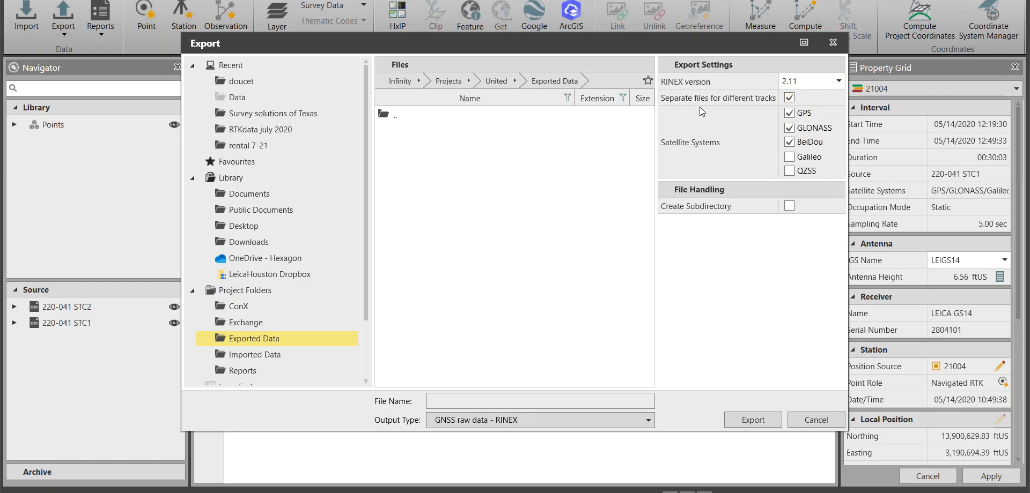
left_click(789, 128)
left_click(790, 142)
left_click(753, 421)
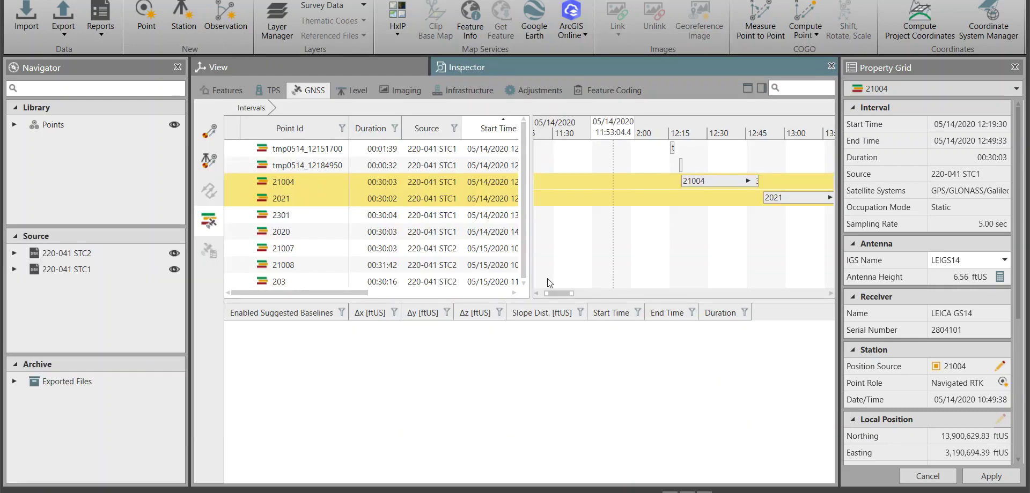
Open the Exported Data folder holding the RINEX files from Archive > Exported Files
left_click(15, 383)
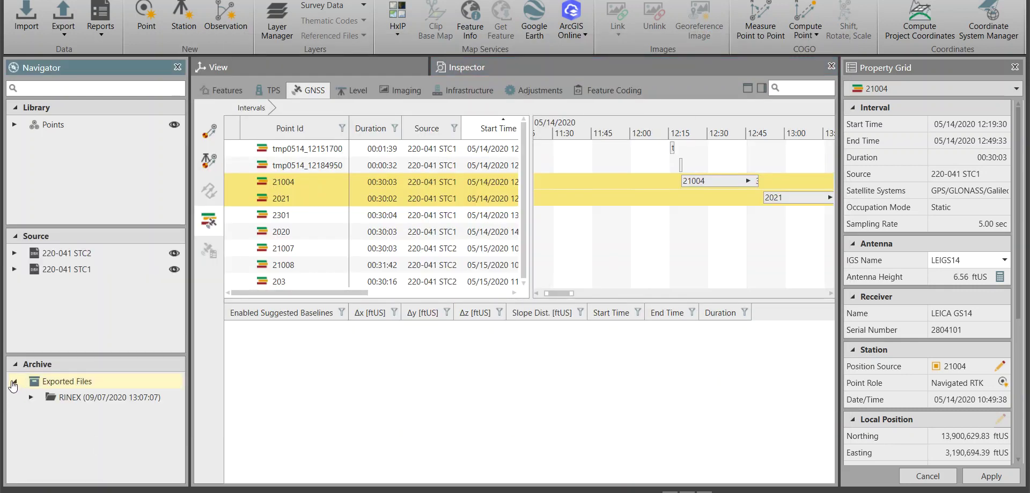
right_click(47, 400)
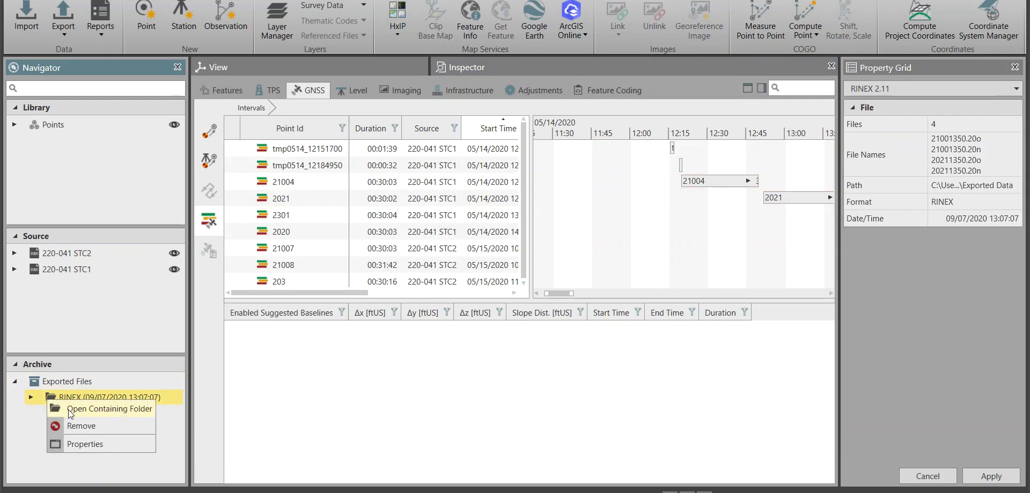
left_click(70, 410)
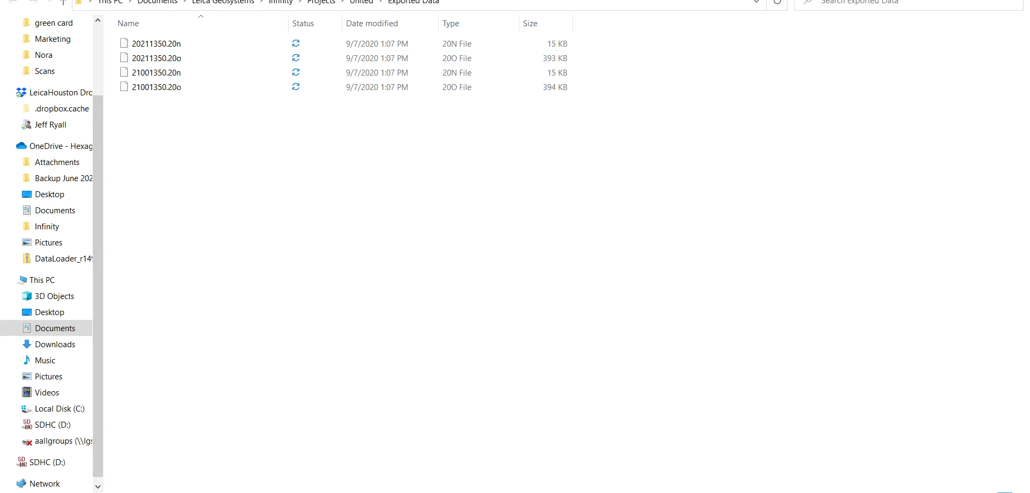
Switch from File Explorer to the browser showing the NGS OPUS upload page
key("alt+Tab")
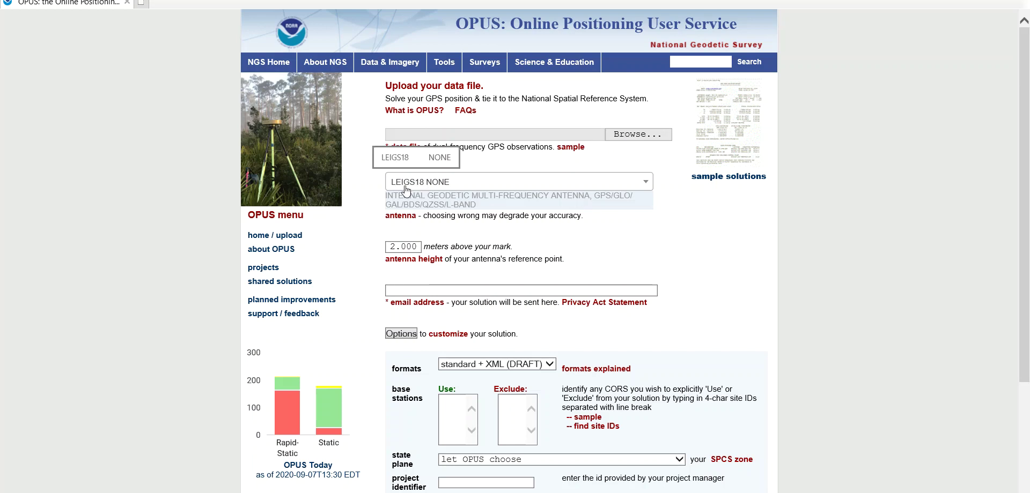
Change the OPUS antenna from LEIGS18 NONE to LEIGS14 NONE, then select the 2.000 m height field
left_click(645, 184)
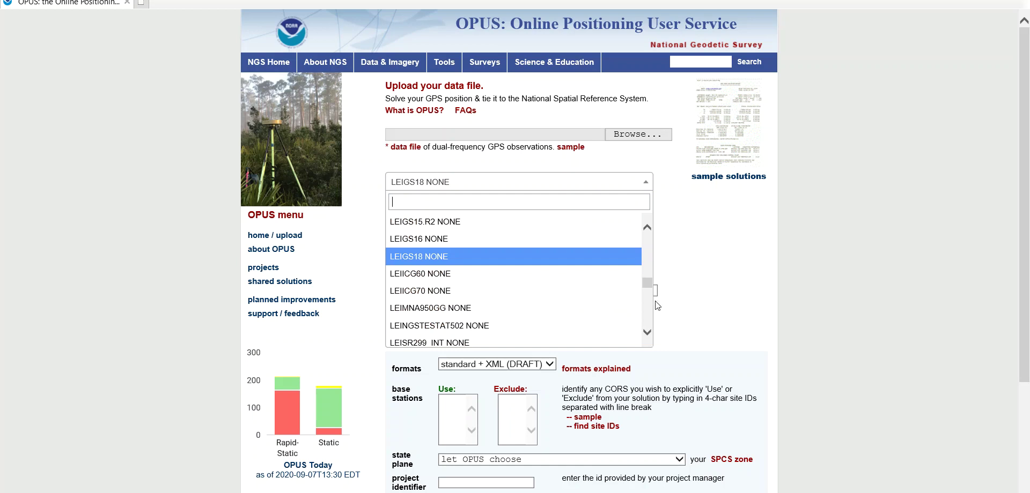
scroll(647, 229, "up", 2)
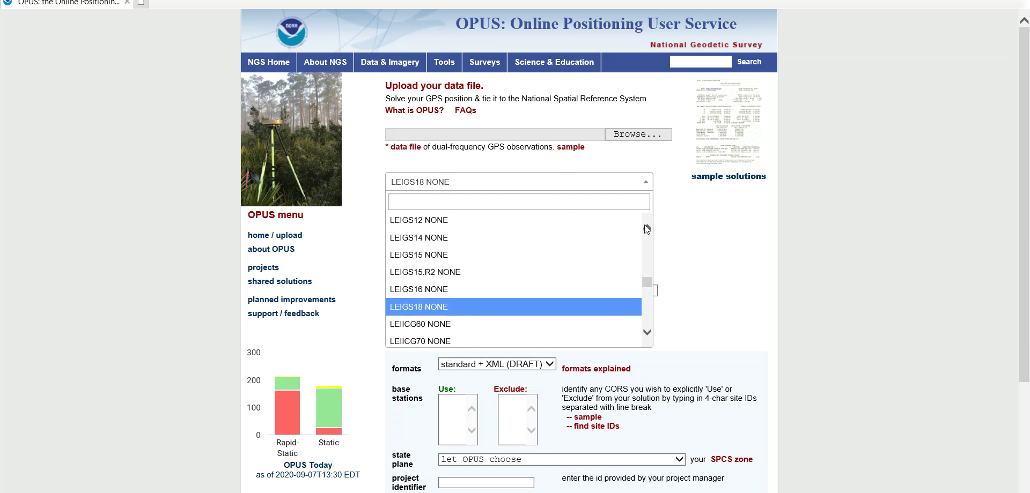
scroll(645, 226, "up", 3)
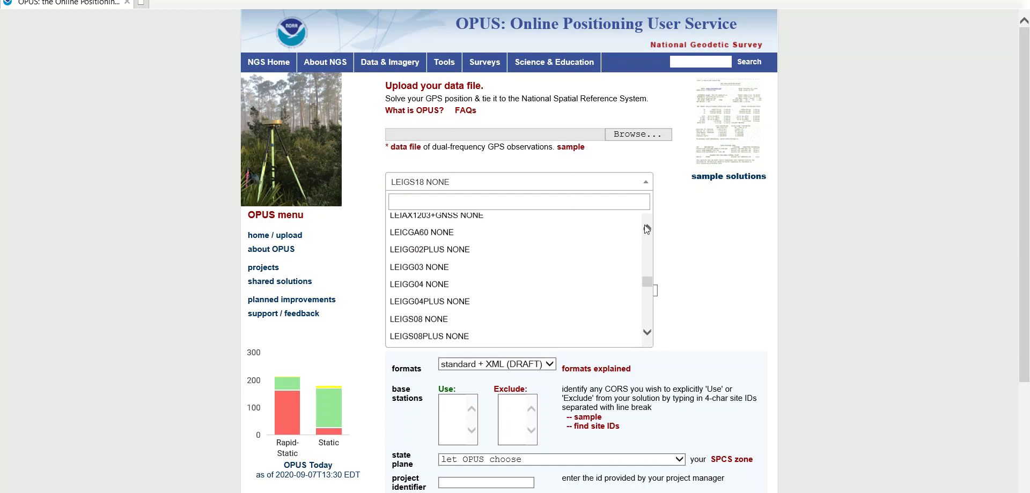
scroll(646, 227, "up", 2)
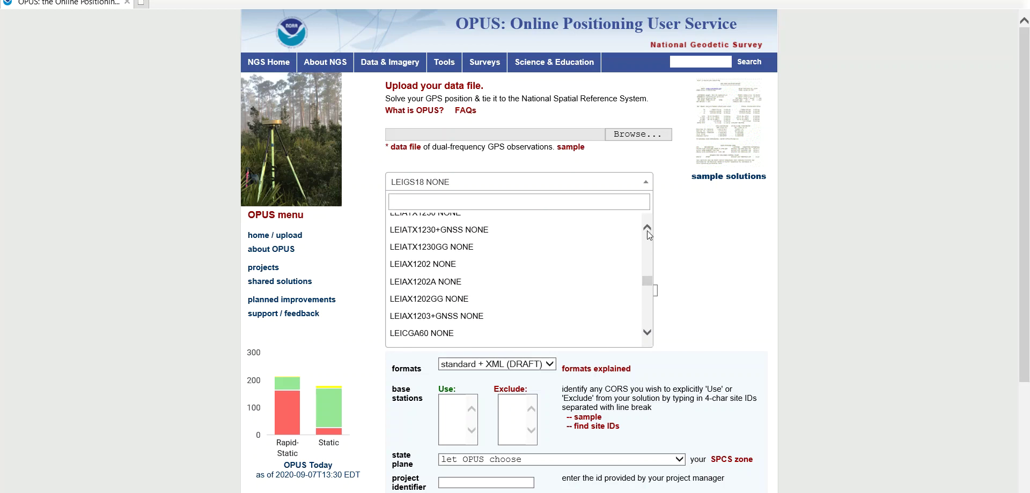
scroll(572, 306, "down", 1)
scroll(574, 306, "down", 4)
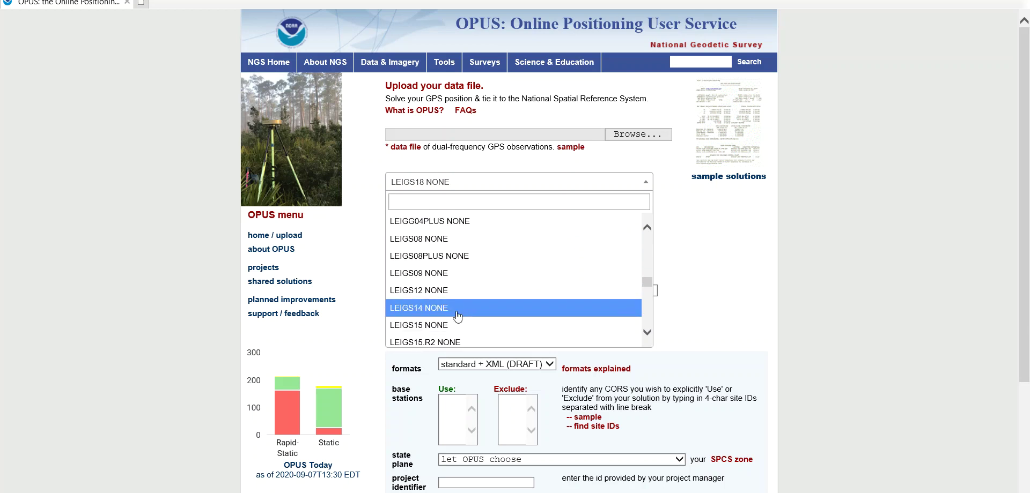
left_click(455, 309)
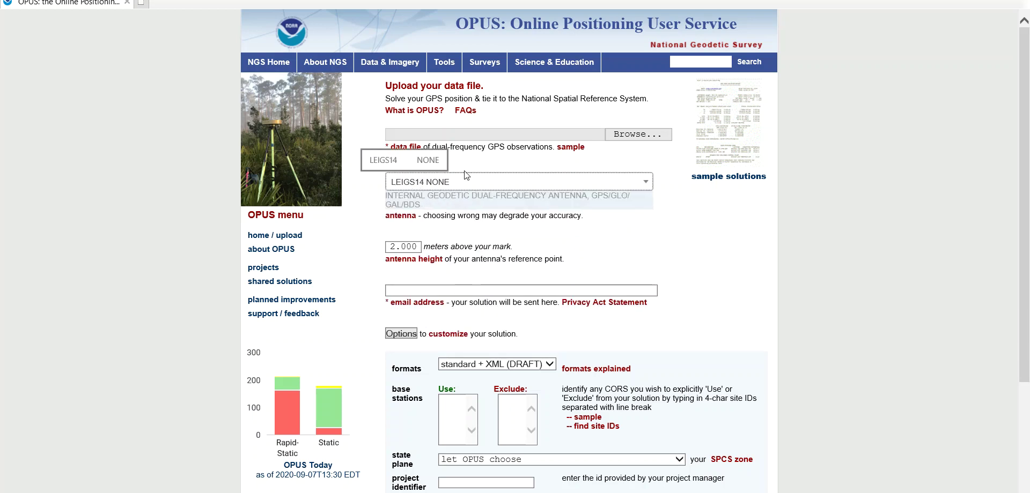
left_click(400, 247)
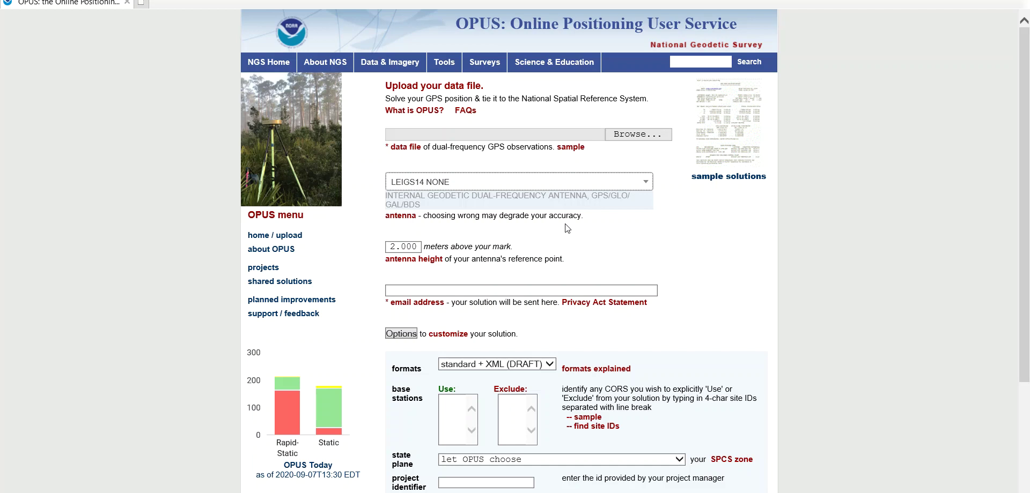
scroll(567, 228, "down", 3)
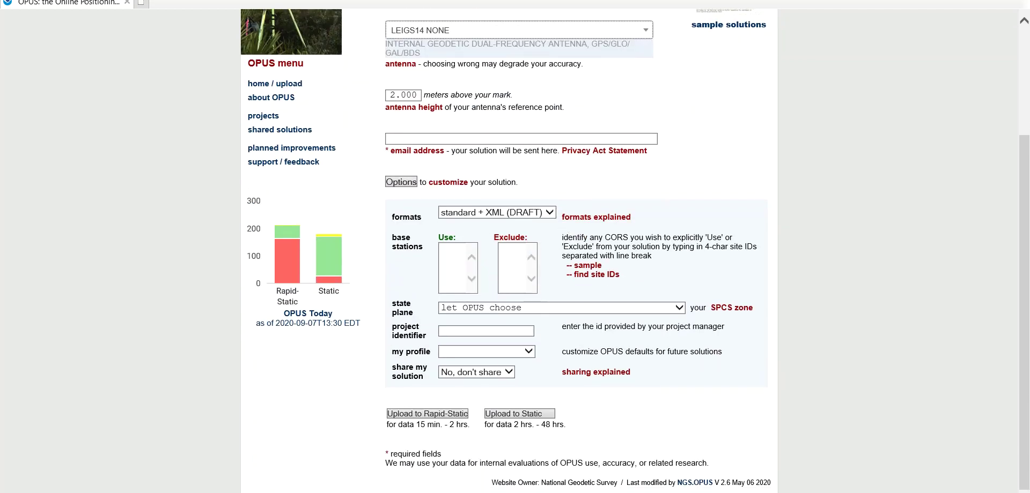
mouse_move(449, 492)
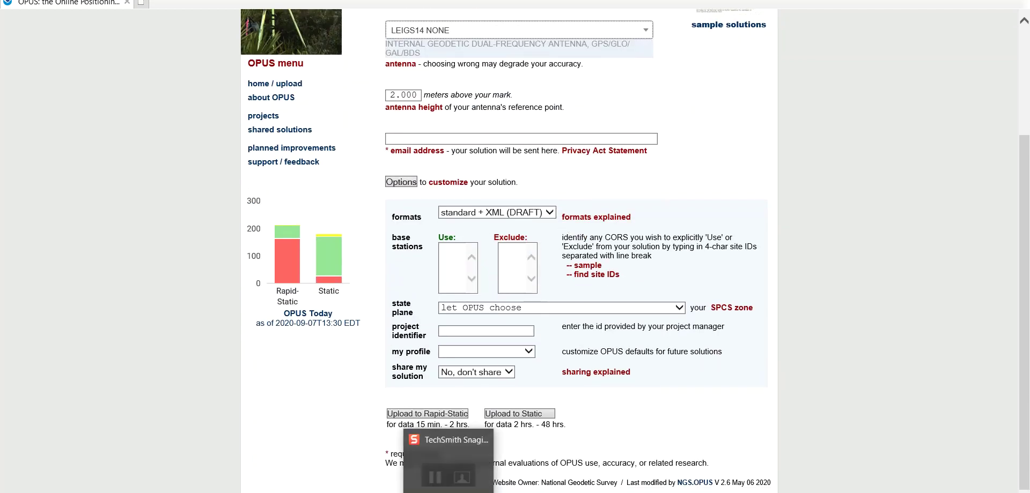
mouse_move(412, 492)
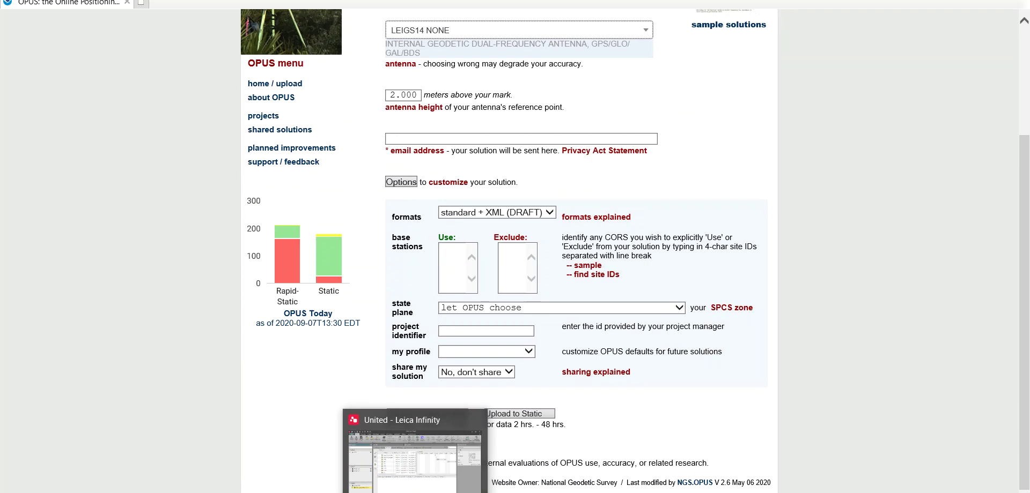